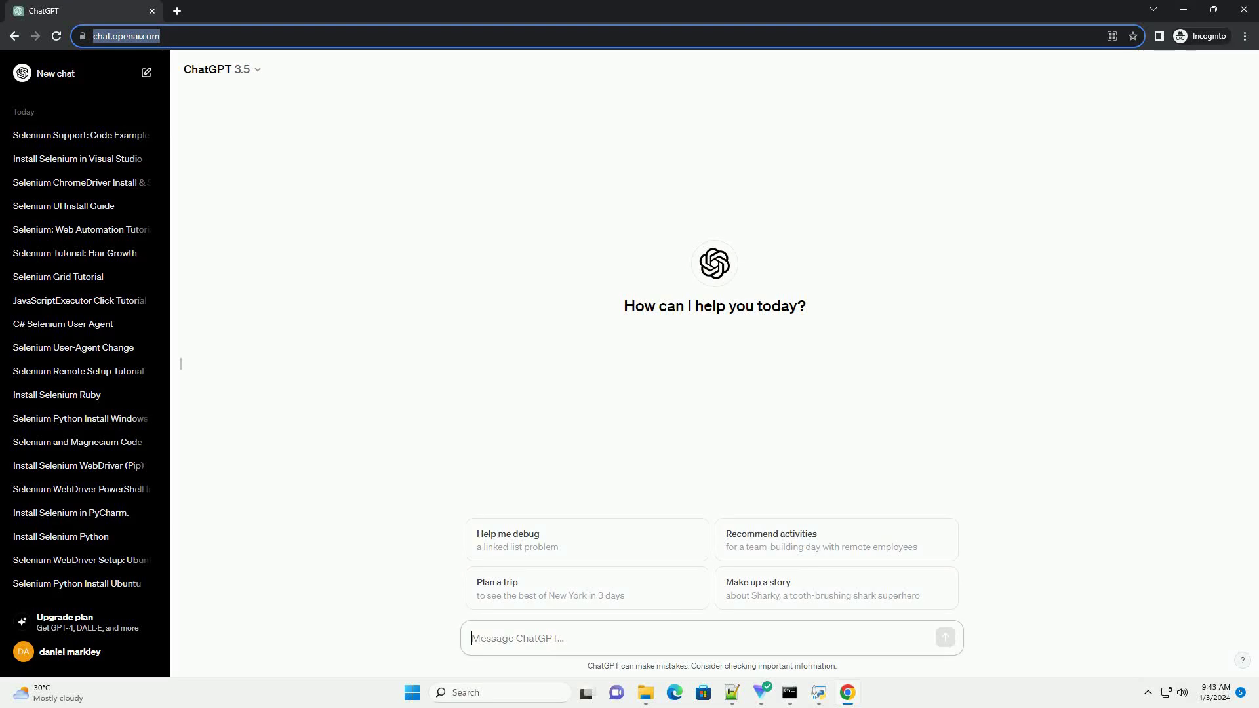
Paste and submit the request for a Selenium WebDriver installation tutorial for Visual Studio 2022
{"action": "type", "text": "write an informative tutorial about how to install selenium webdriver in visual studio 2022 with code example"}
{"action": "key", "text": "Return"}
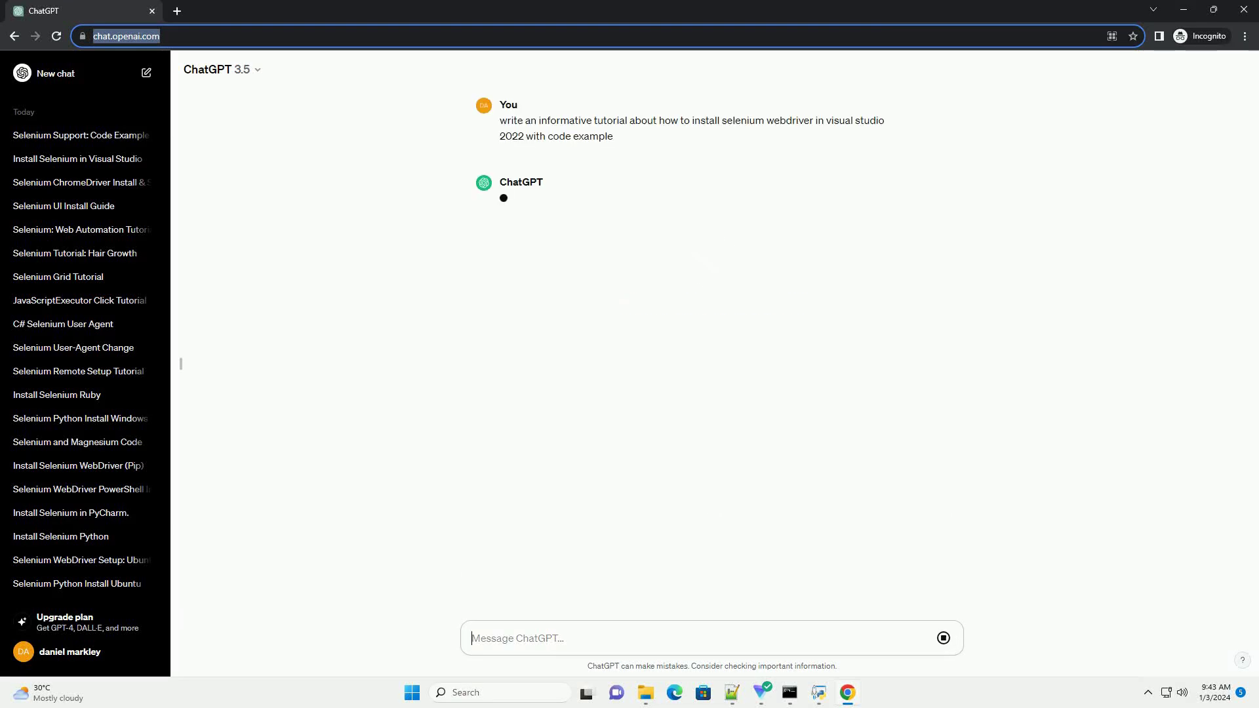